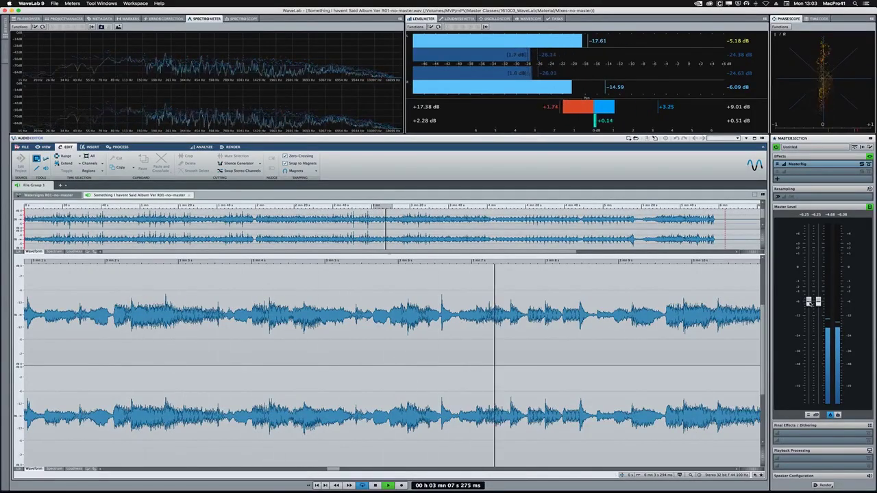
Pull both Master Level faders to the bottom and stop playback of the mix
drag(813, 302, 813, 404)
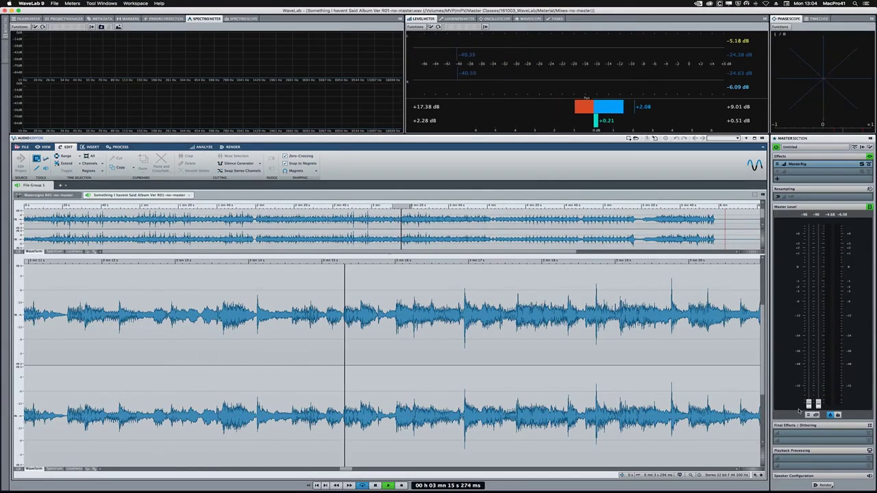
key(space)
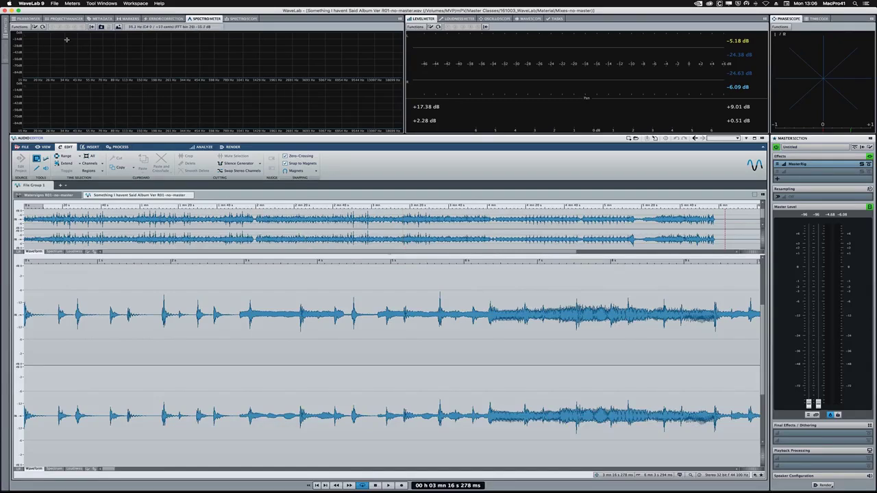
View the About WaveLab Pro 9 information, version 9.0.25 build 599 (64 bit)
click(38, 3)
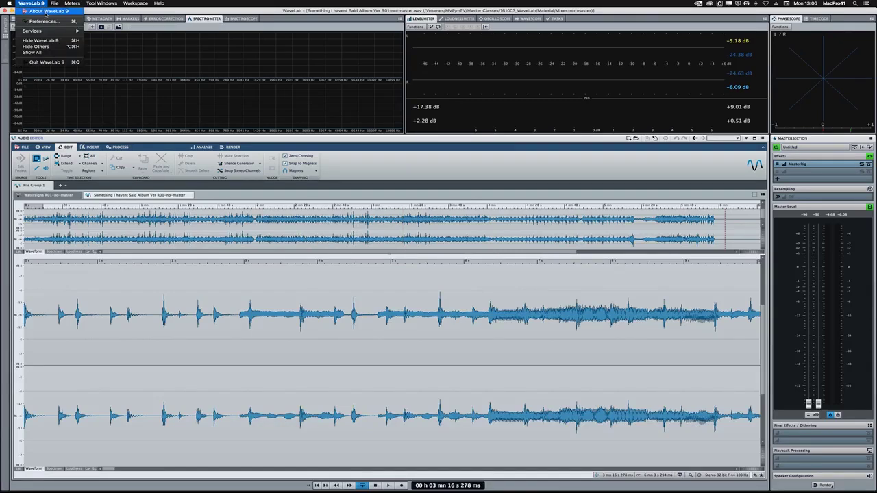
click(45, 11)
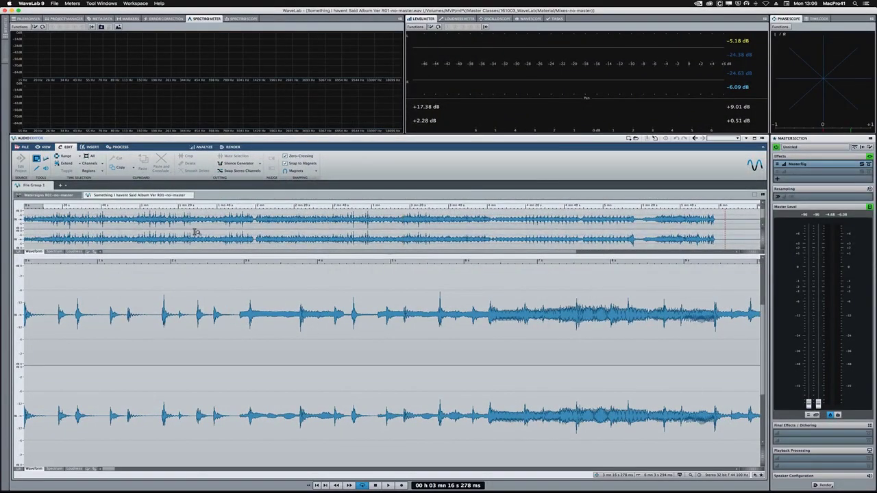
Open Global Preferences from the File view, landing on the Display settings
click(23, 147)
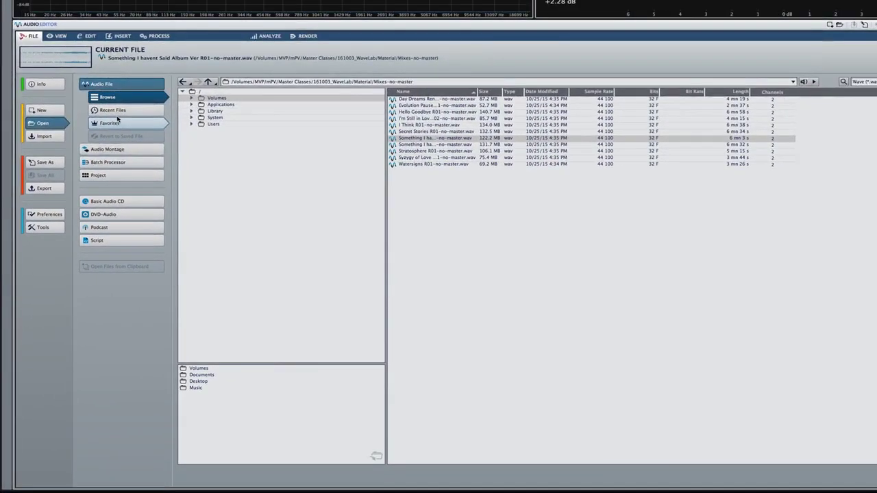
click(46, 214)
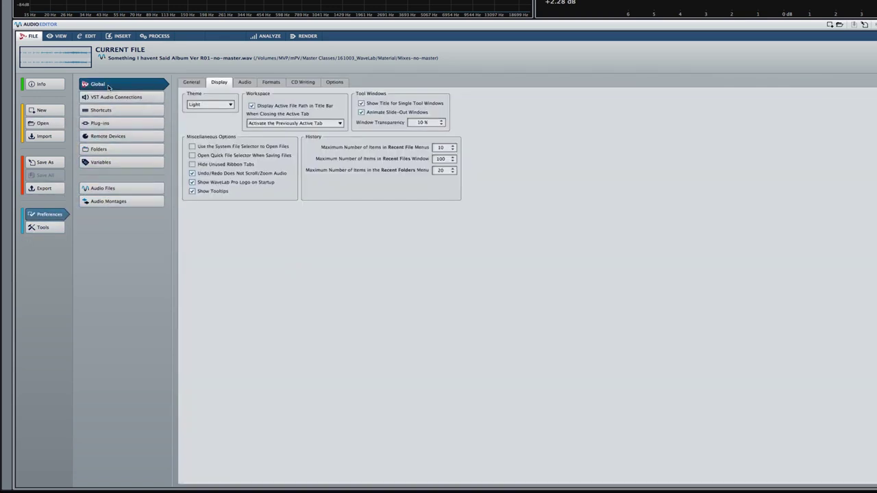
Check the General tab, then change the Display theme from Light to Dark
click(197, 86)
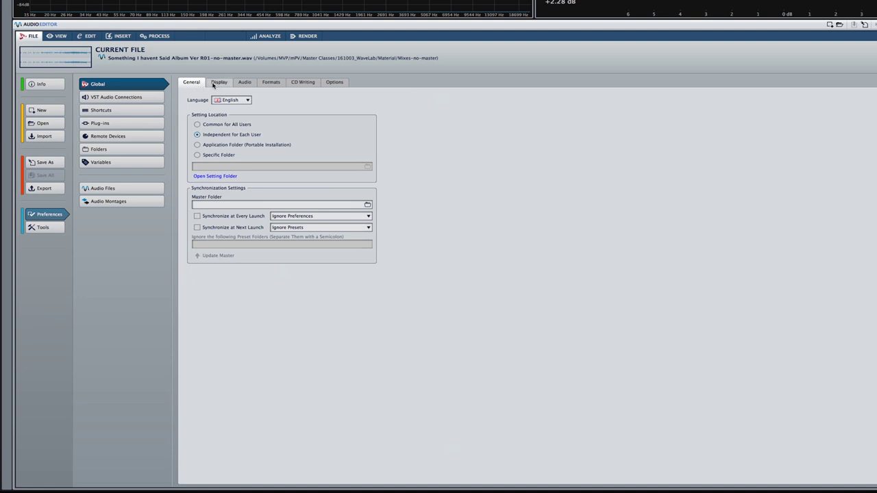
click(213, 84)
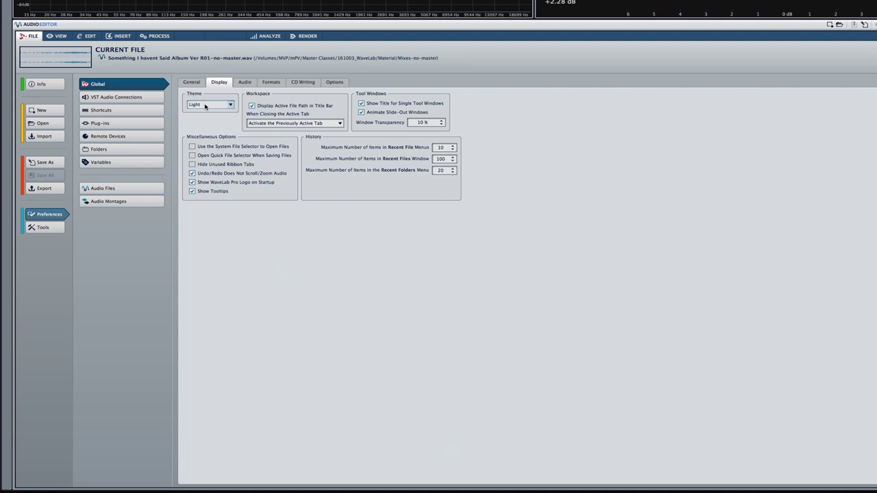
click(205, 106)
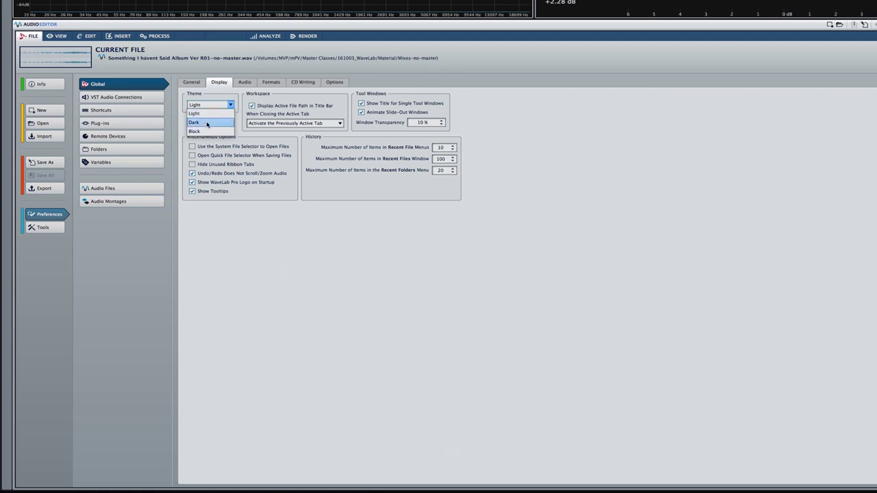
click(207, 122)
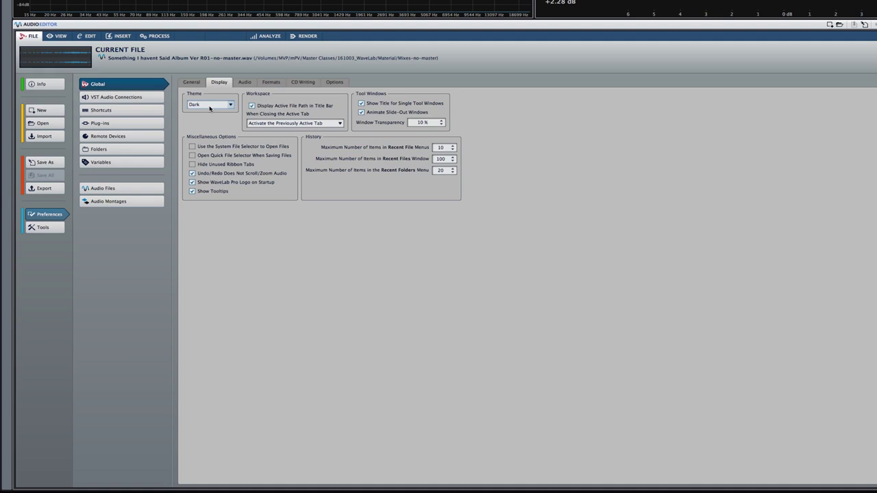
click(210, 108)
Apply the Black theme and show the file's Info page (122.24 MB, 32 bit float, 44 100 Hz)
click(205, 131)
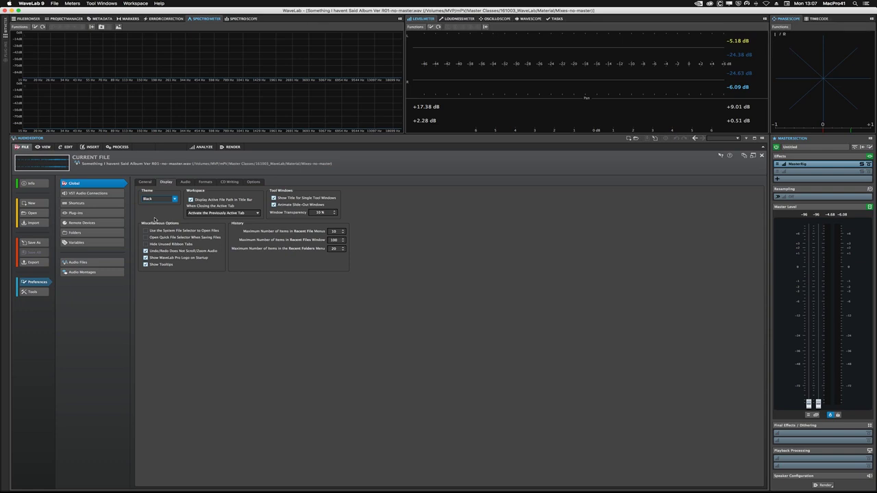
click(26, 183)
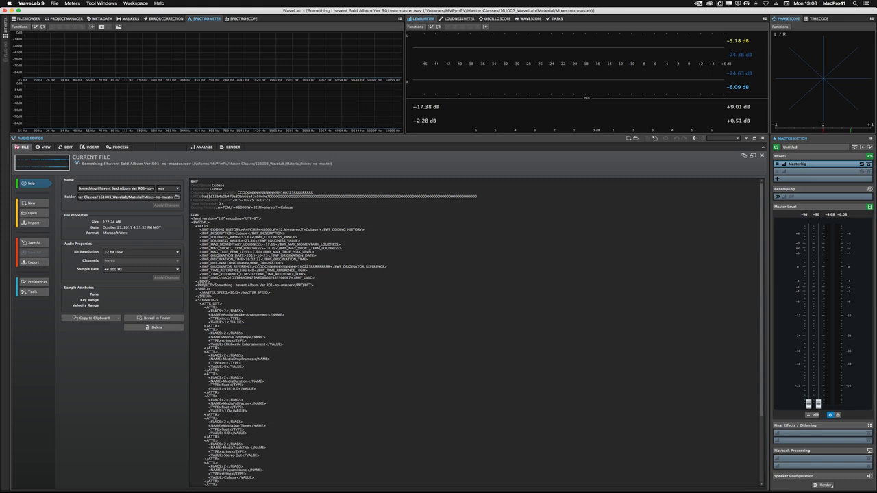
Glance at the New and Open file pages, then return to the mix's waveform on the View tab
click(45, 204)
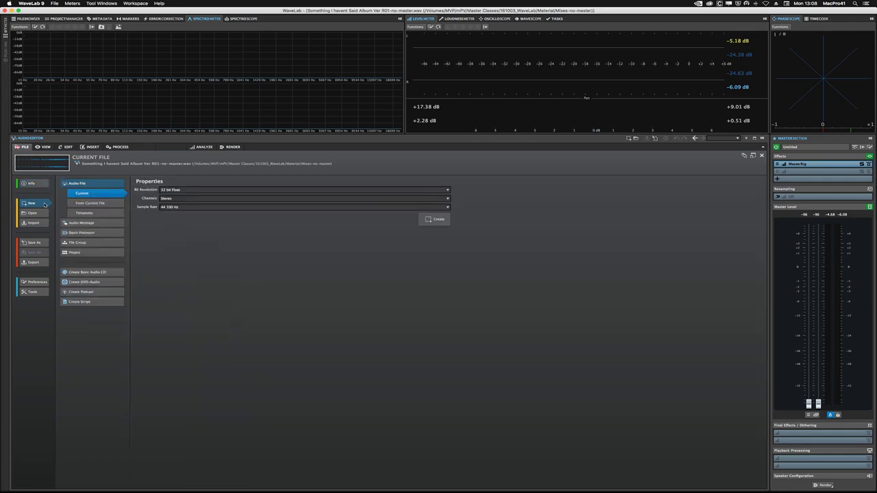
click(43, 212)
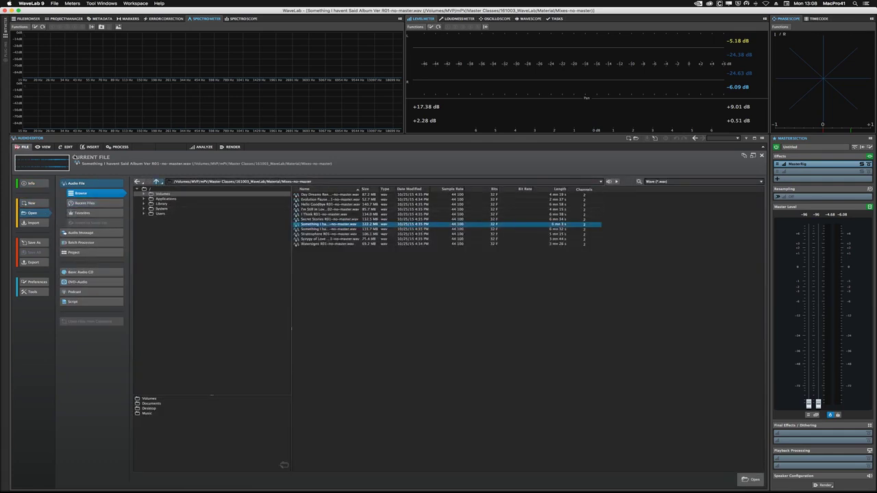
click(47, 149)
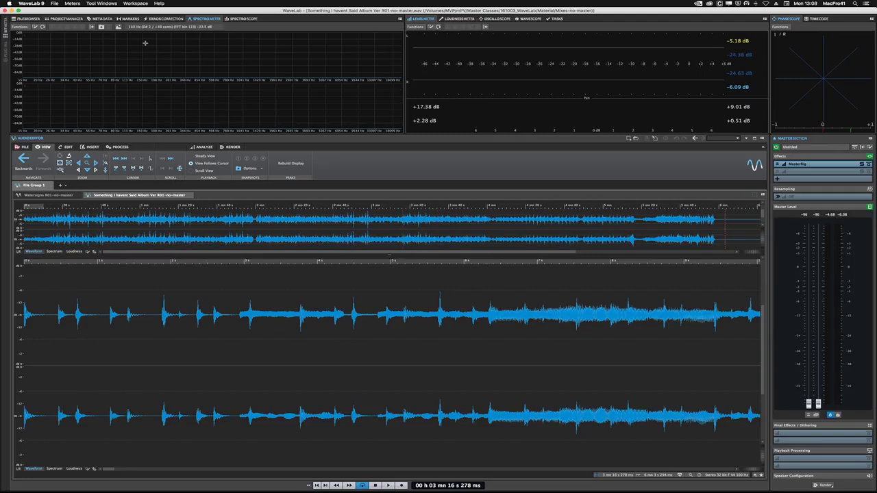
Look through the File Browser, Project Manager, Metadata and Spectroscope panels
click(32, 20)
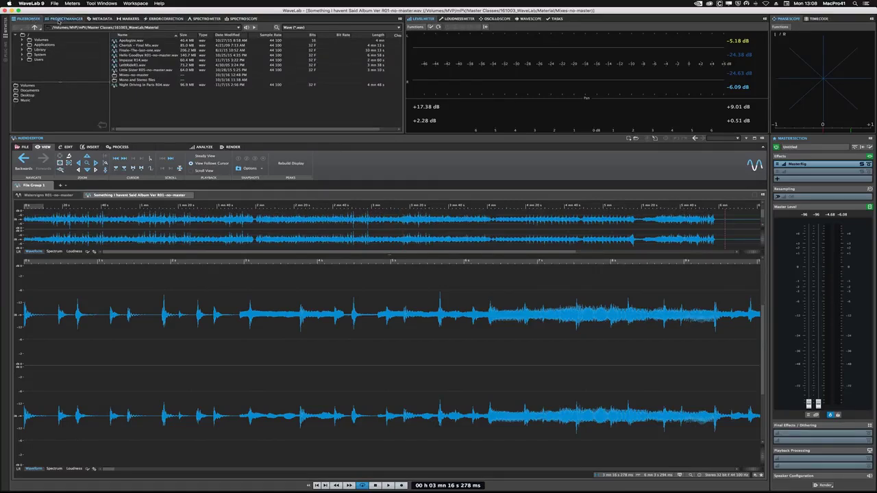
click(59, 20)
click(98, 20)
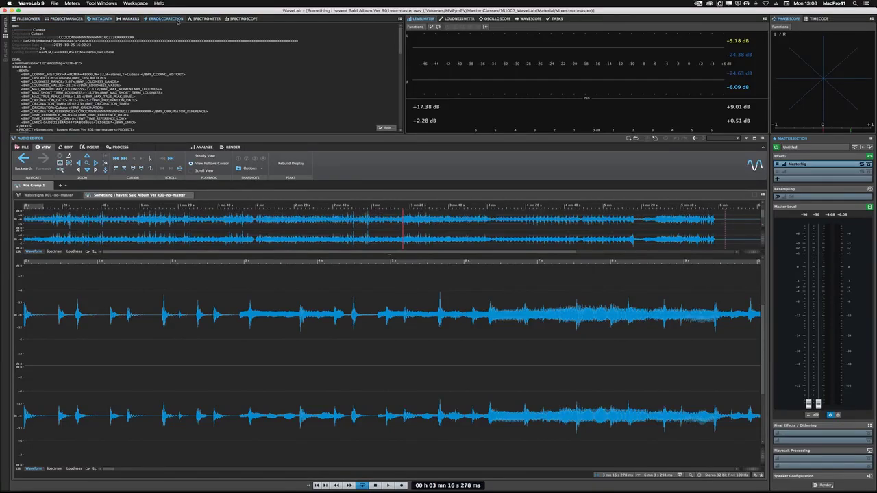
click(244, 19)
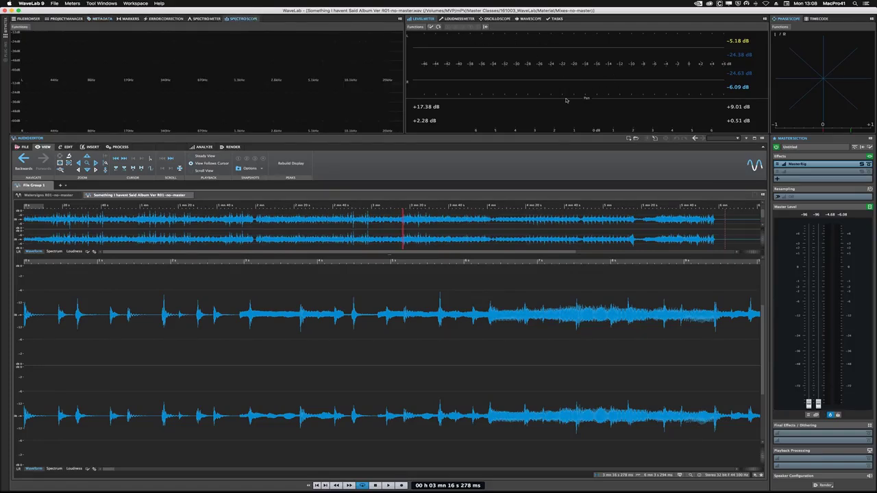
Cycle through Loudness Meter, Oscilloscope, Wavescope and Timecode displays, ending on the Phasescope
click(457, 19)
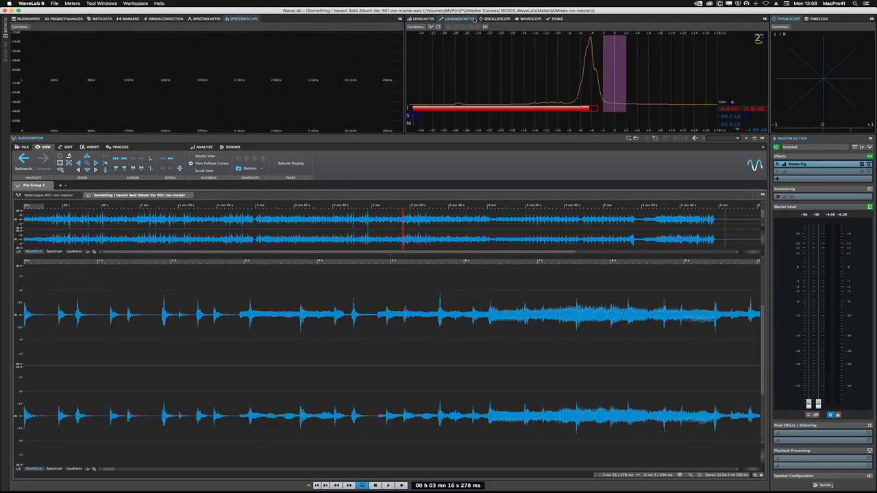
click(509, 19)
click(527, 18)
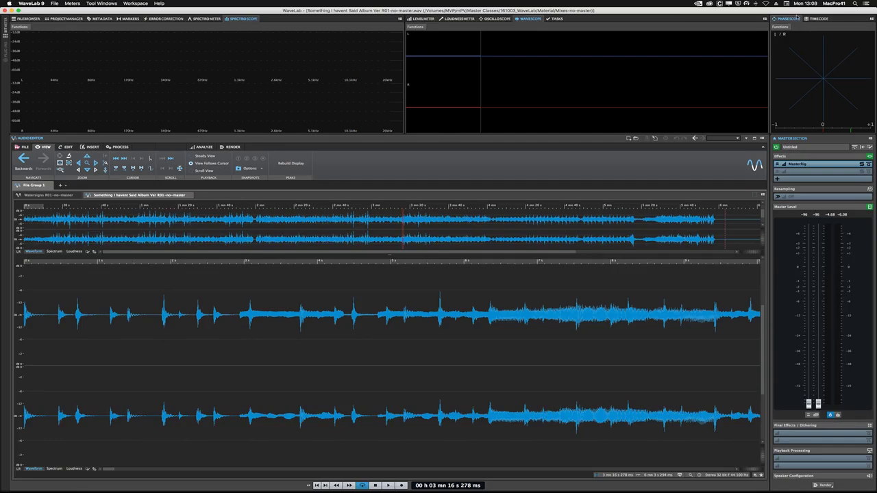
click(820, 18)
click(795, 19)
Lower the master faders to about -8 dB and -26 dB, resetting them to 0 dB each time
super+click(810, 404)
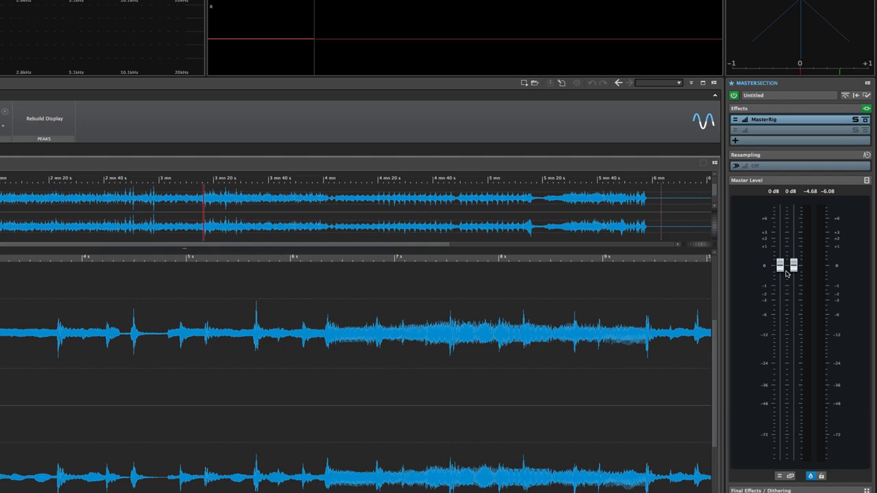
drag(780, 265, 777, 364)
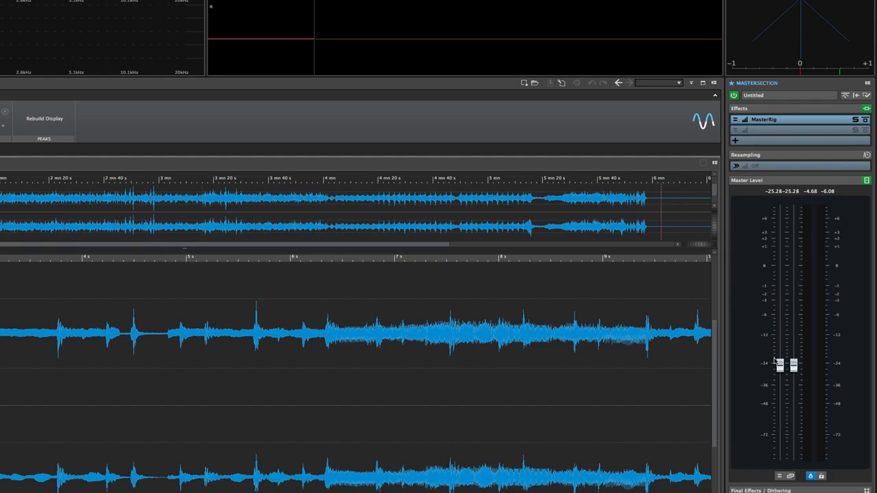
ctrl+click(781, 363)
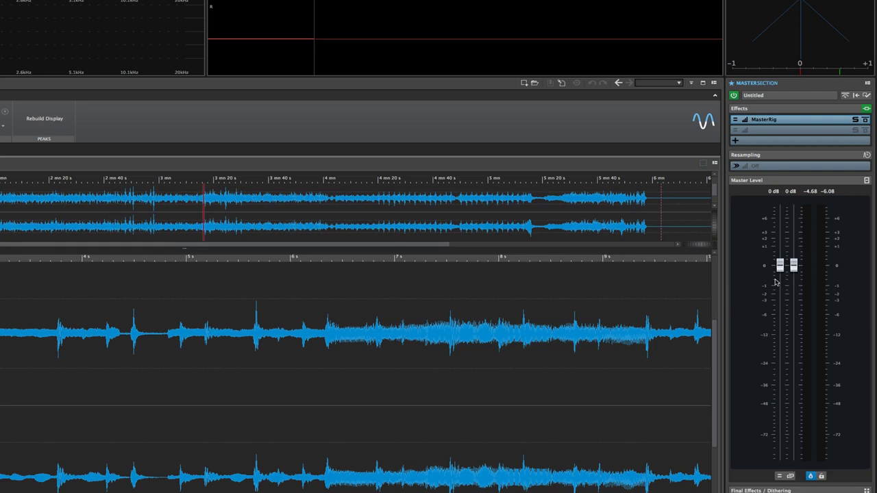
mouse_move(781, 267)
mouse_down()
mouse_move(781, 369)
mouse_move(781, 267)
mouse_up()
drag(780, 269, 781, 267)
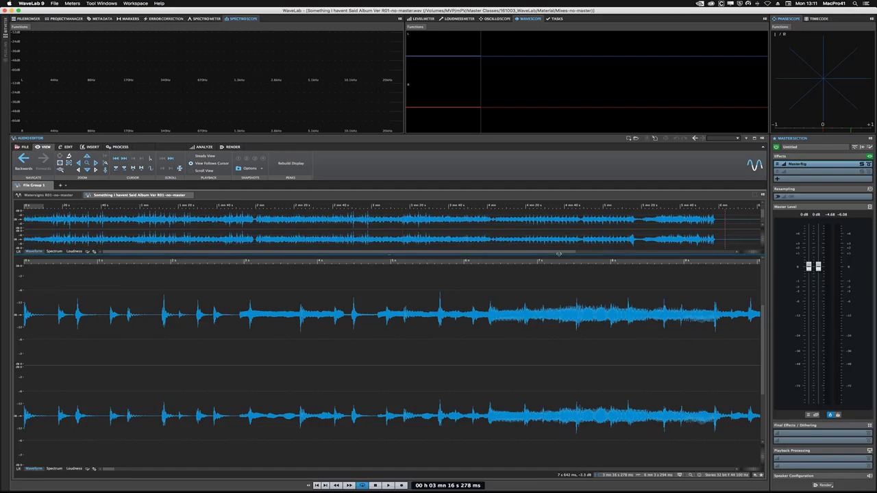
Apply the Default layout from Workspace > Layout, then reopen the Workspace layout choices
click(136, 3)
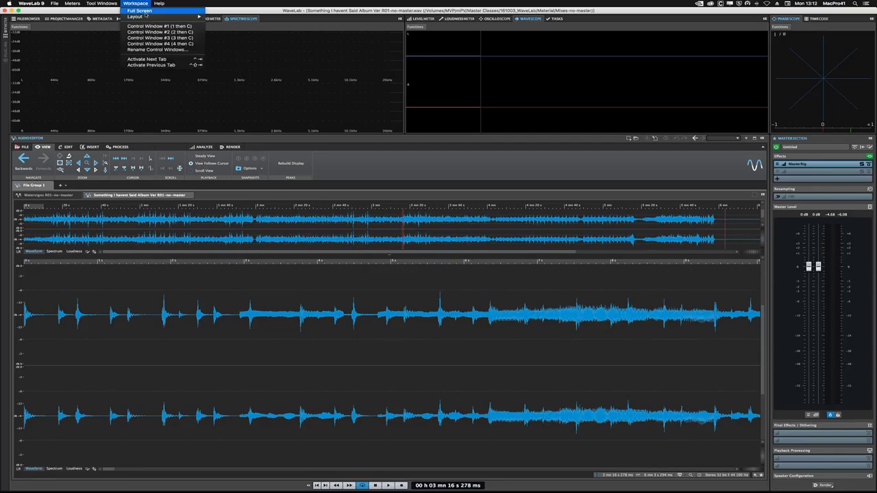
mouse_move(150, 16)
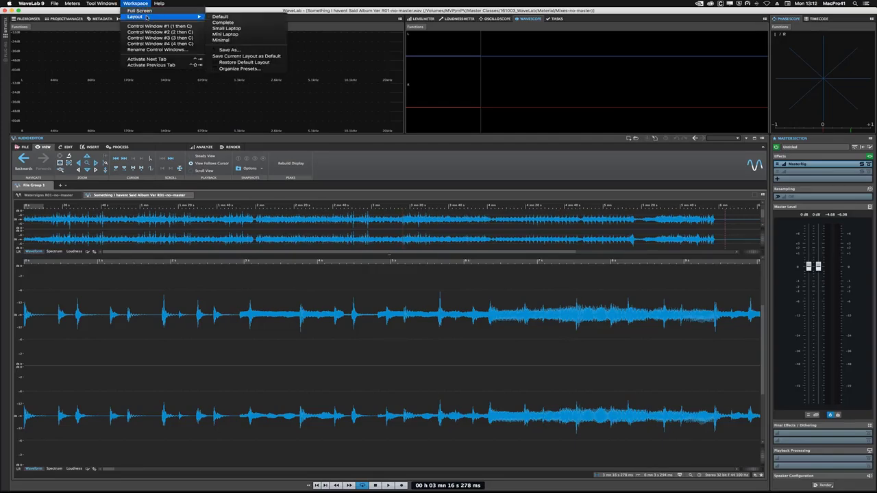
click(221, 16)
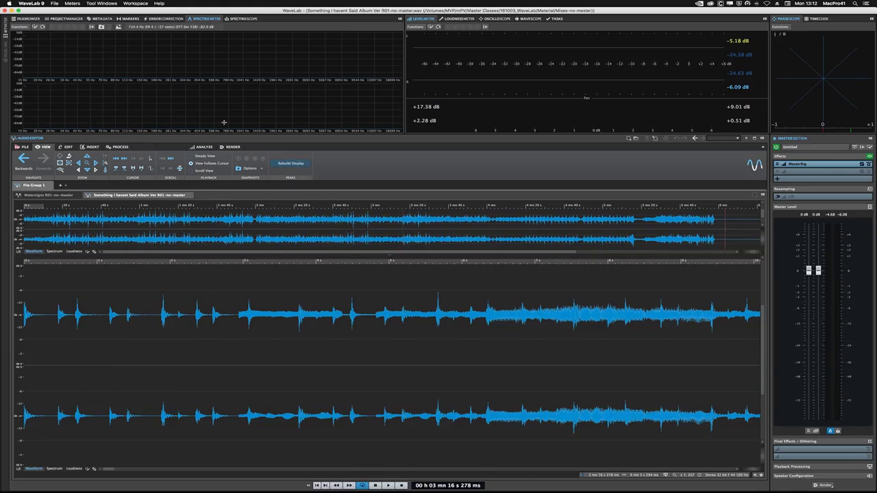
click(134, 3)
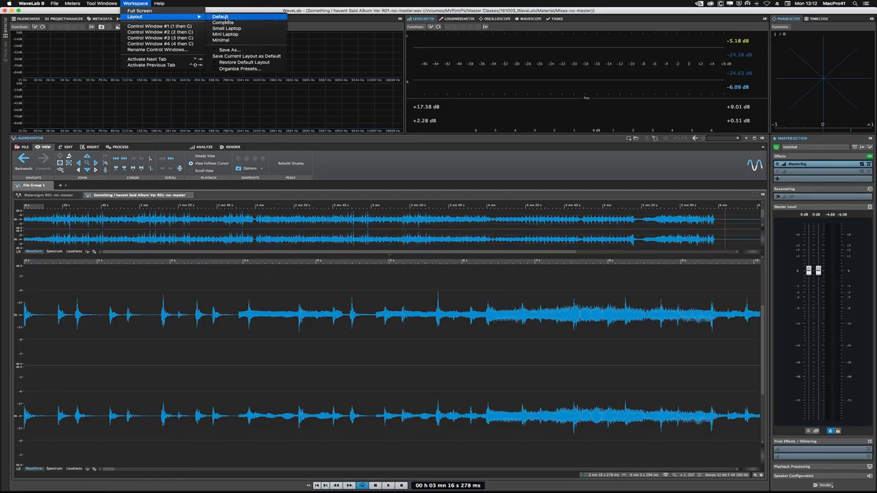
click(221, 16)
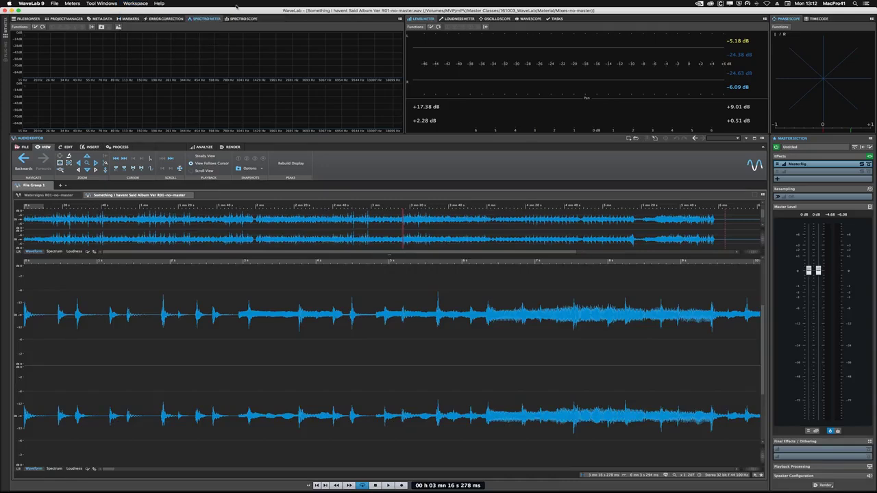